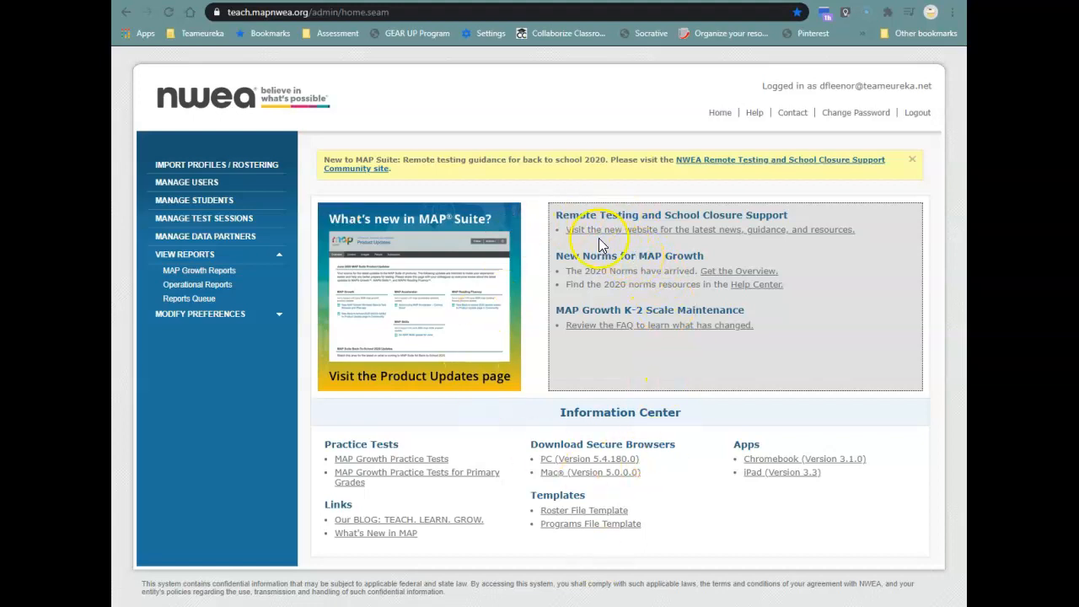
Go to test session management and start finding students for a new testing session.
{"action": "left_click", "coordinate": [179, 220]}
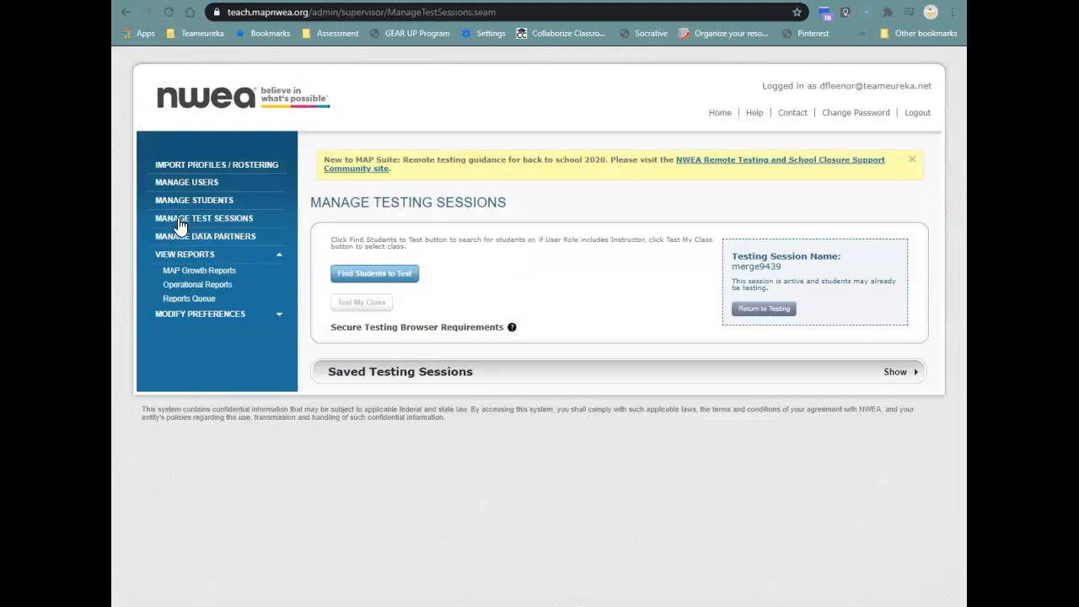
{"action": "left_click", "coordinate": [202, 206]}
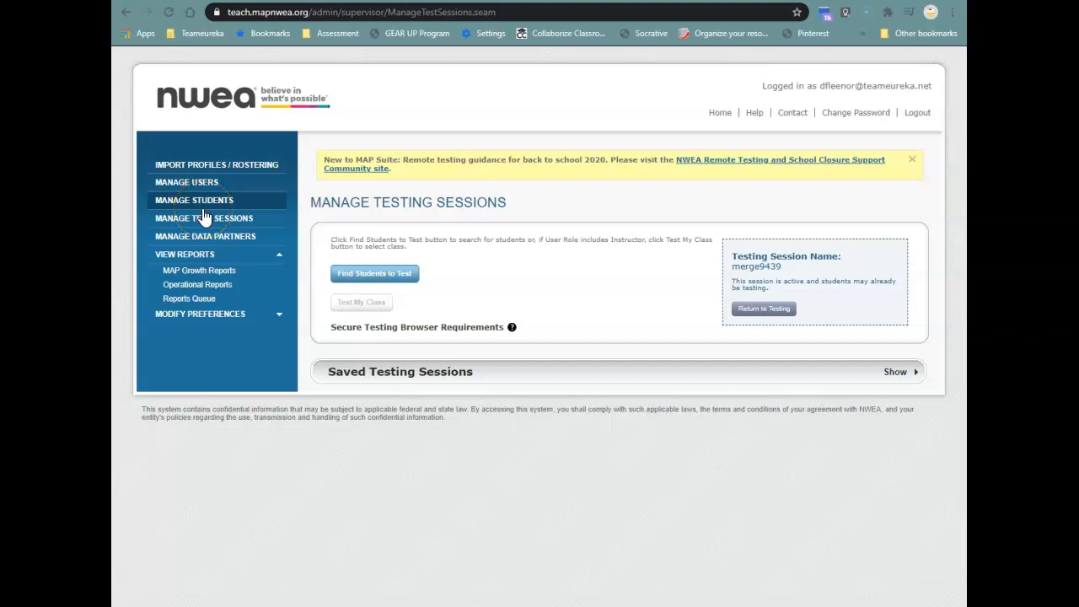
{"action": "left_click", "coordinate": [364, 273]}
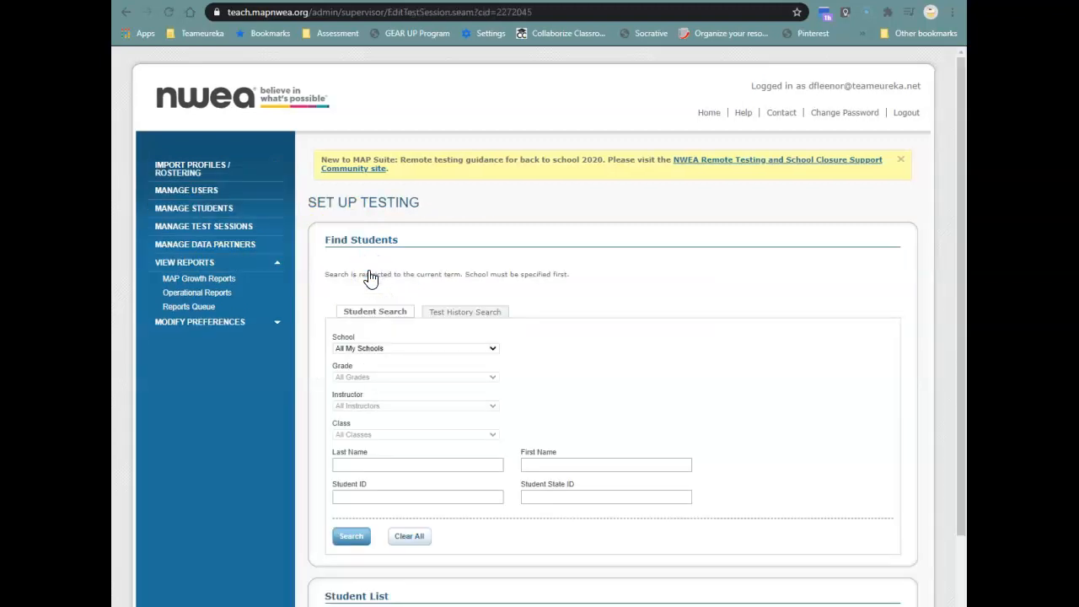
Restrict the student search to Eureka Junior High School and grade 6.
{"action": "left_click", "coordinate": [426, 358]}
{"action": "left_click", "coordinate": [402, 356]}
{"action": "left_click", "coordinate": [396, 349]}
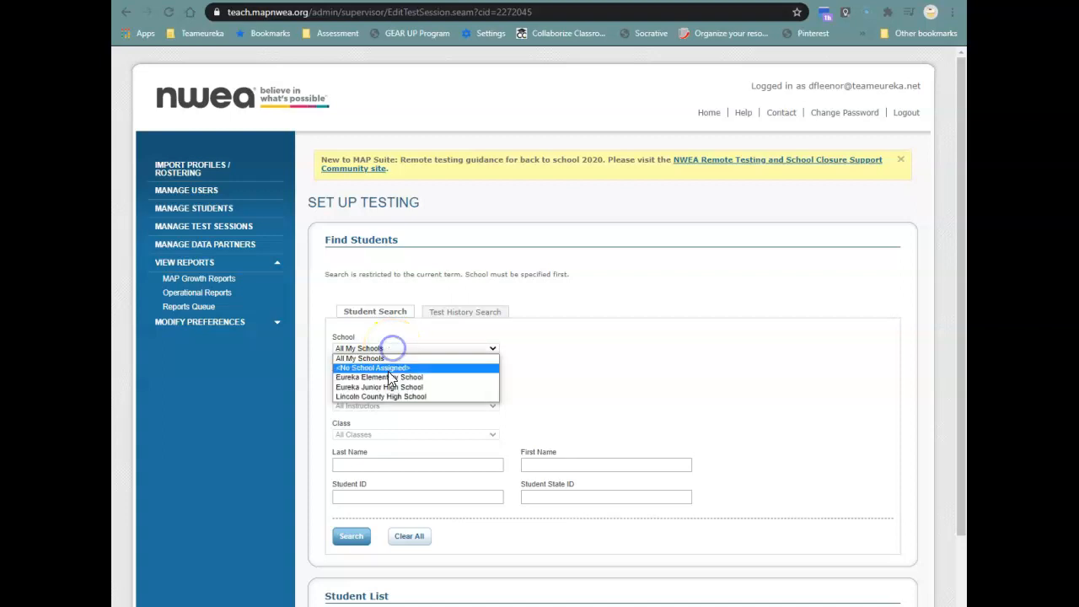
{"action": "left_click", "coordinate": [381, 386]}
{"action": "left_click", "coordinate": [369, 379]}
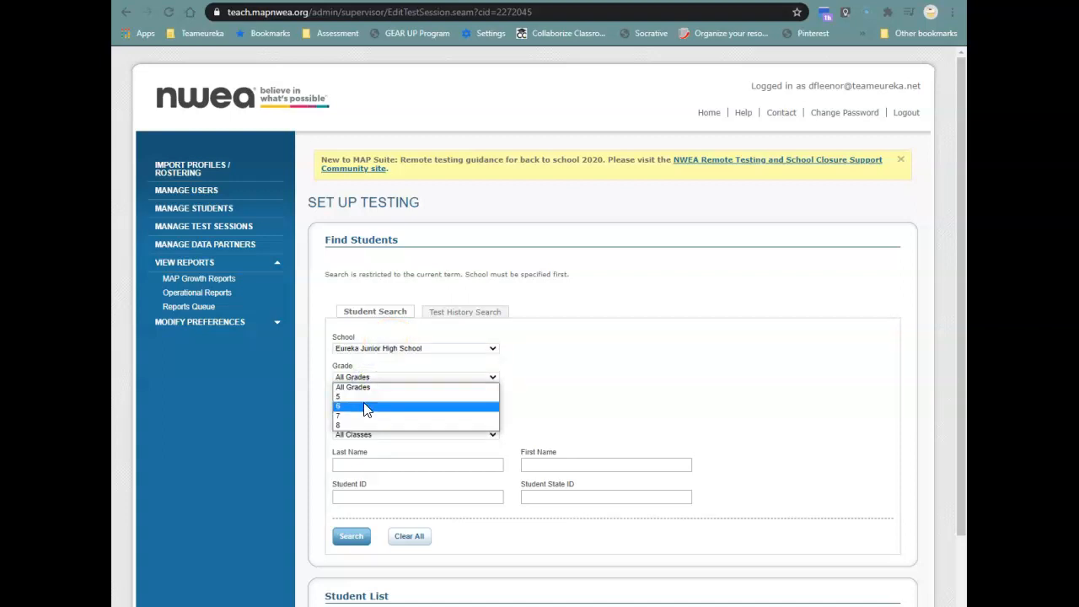
{"action": "left_click", "coordinate": [366, 408]}
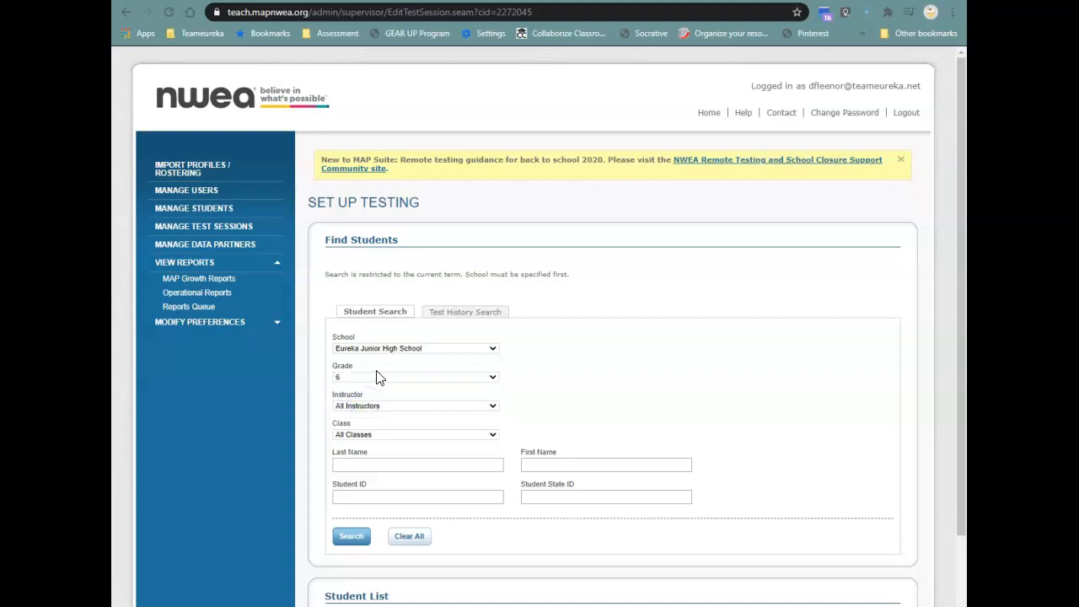
Narrow the student search to the instructor and the 6th Math class, and run the search.
{"action": "left_click", "coordinate": [363, 407]}
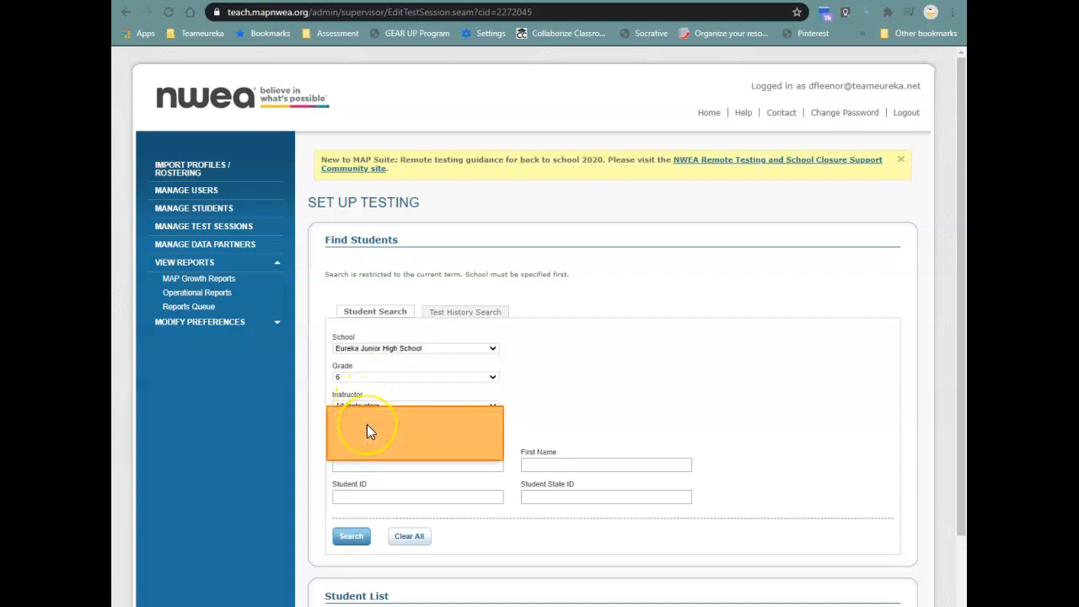
{"action": "left_click", "coordinate": [367, 424]}
{"action": "left_click", "coordinate": [383, 434]}
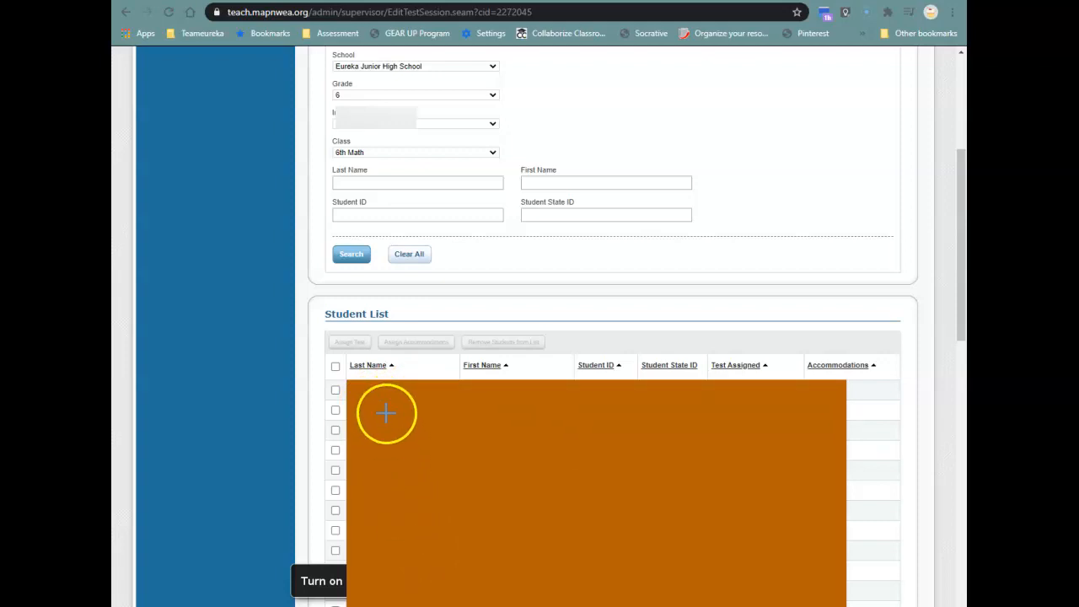
Assign the test "Growth: Science 6-8: for use with NGSS 2013" to all students in the student list.
{"action": "left_click", "coordinate": [335, 365]}
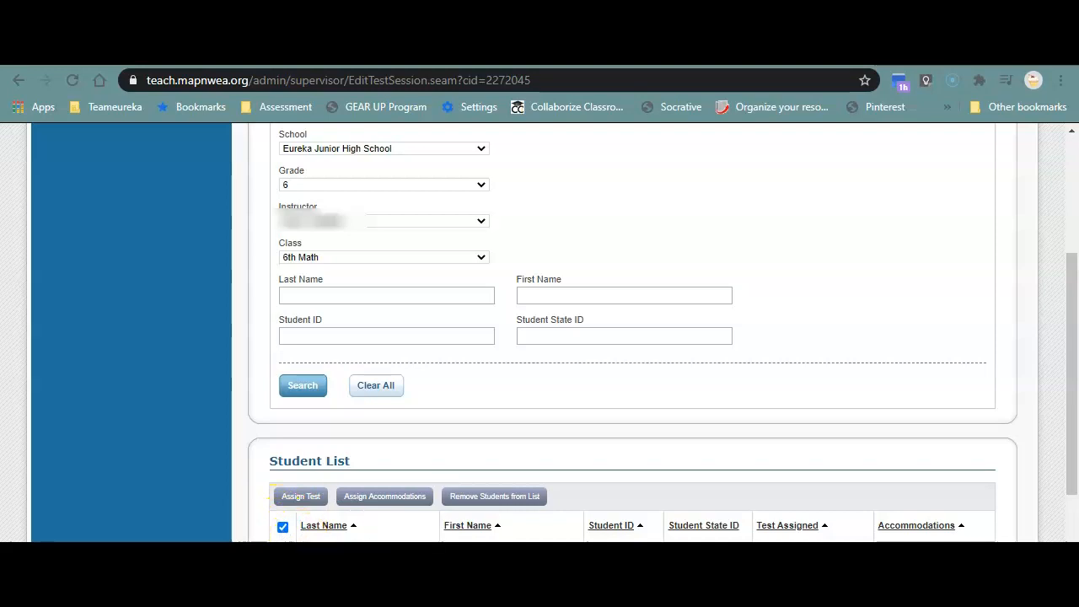
{"action": "left_click", "coordinate": [303, 497]}
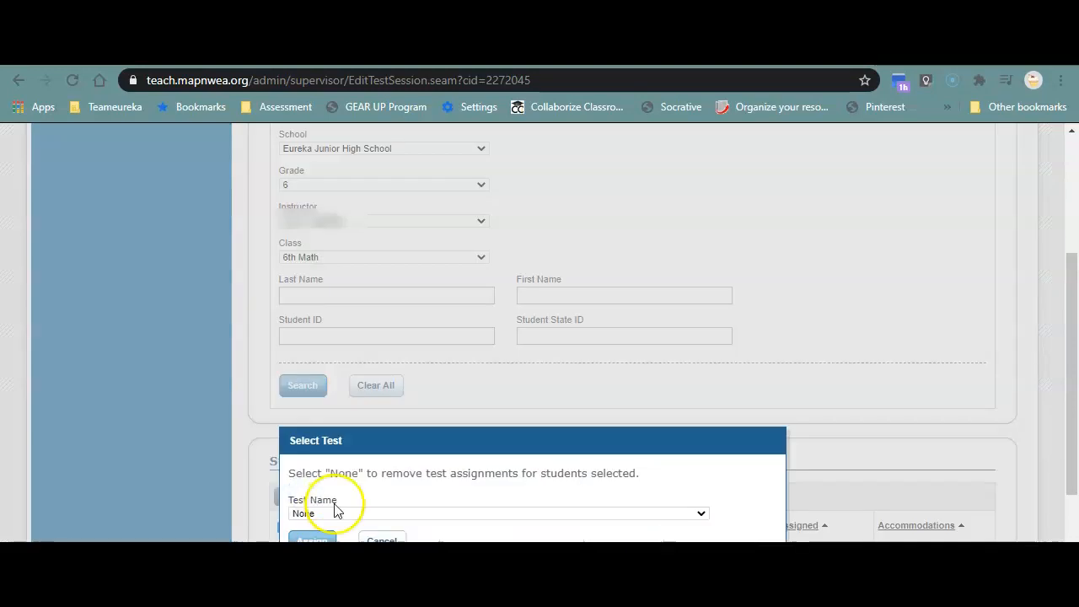
{"action": "left_click", "coordinate": [334, 512]}
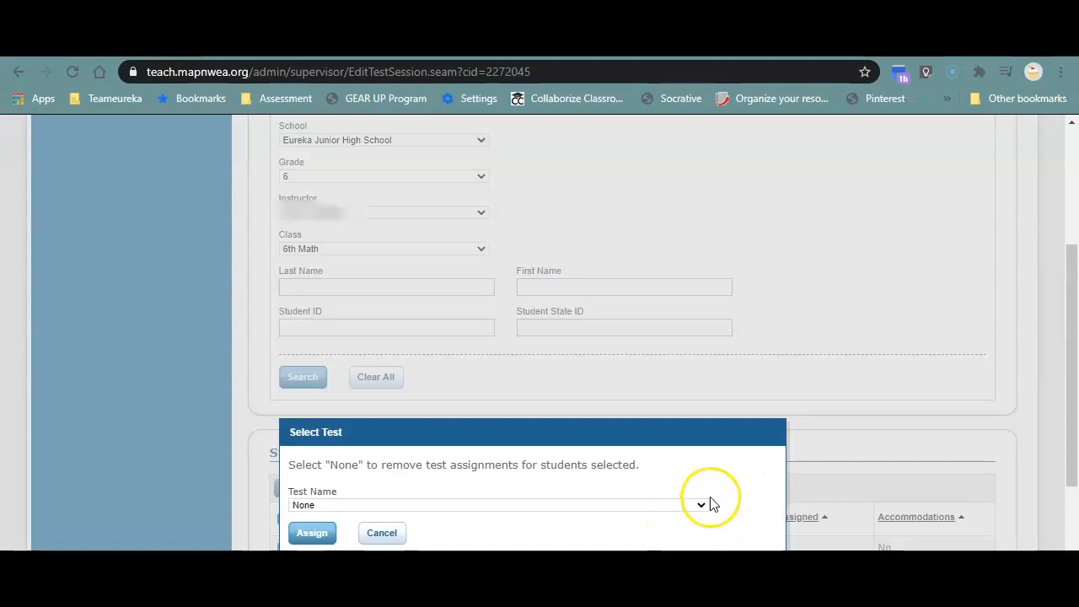
{"action": "left_click", "coordinate": [699, 505]}
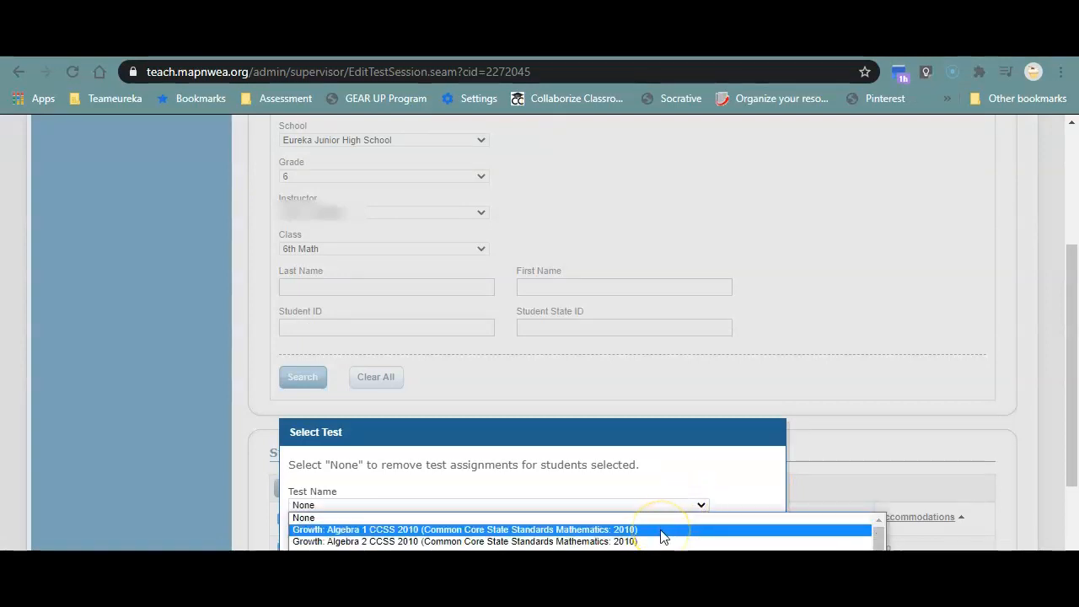
{"action": "scroll", "coordinate": [661, 536], "scroll_direction": "down", "scroll_amount": 5}
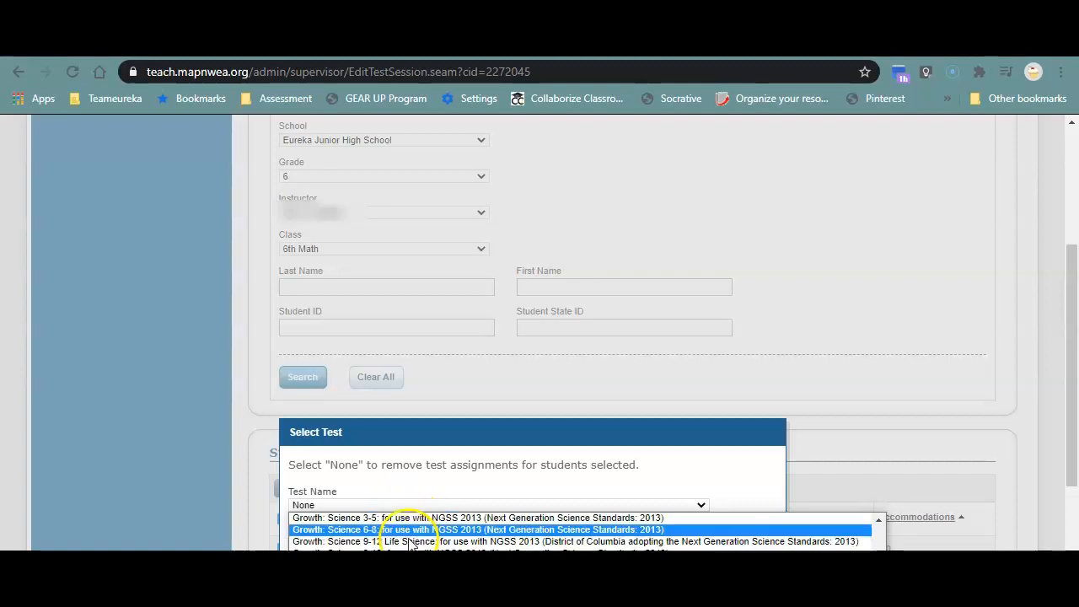
{"action": "left_click", "coordinate": [365, 531]}
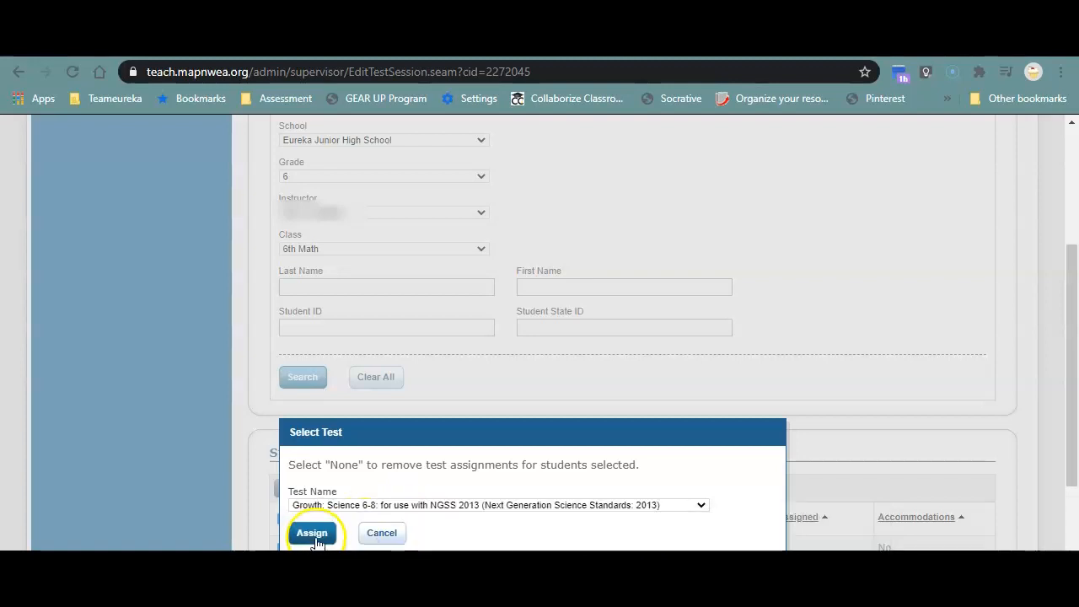
{"action": "left_click", "coordinate": [312, 533]}
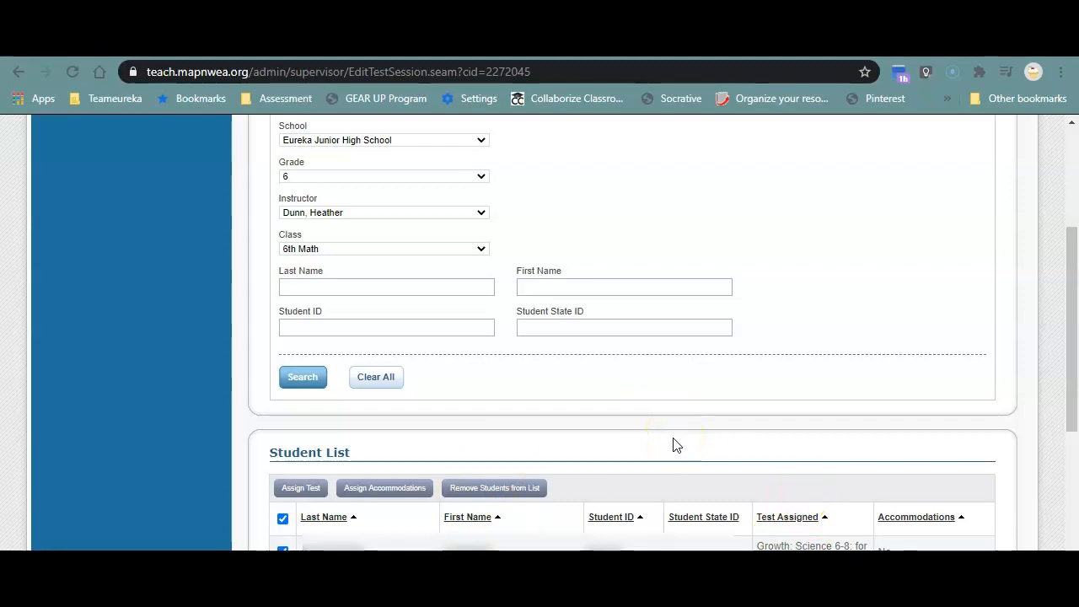
{"action": "scroll", "coordinate": [666, 459], "scroll_direction": "up", "scroll_amount": 1}
{"action": "scroll", "coordinate": [665, 461], "scroll_direction": "up", "scroll_amount": 1}
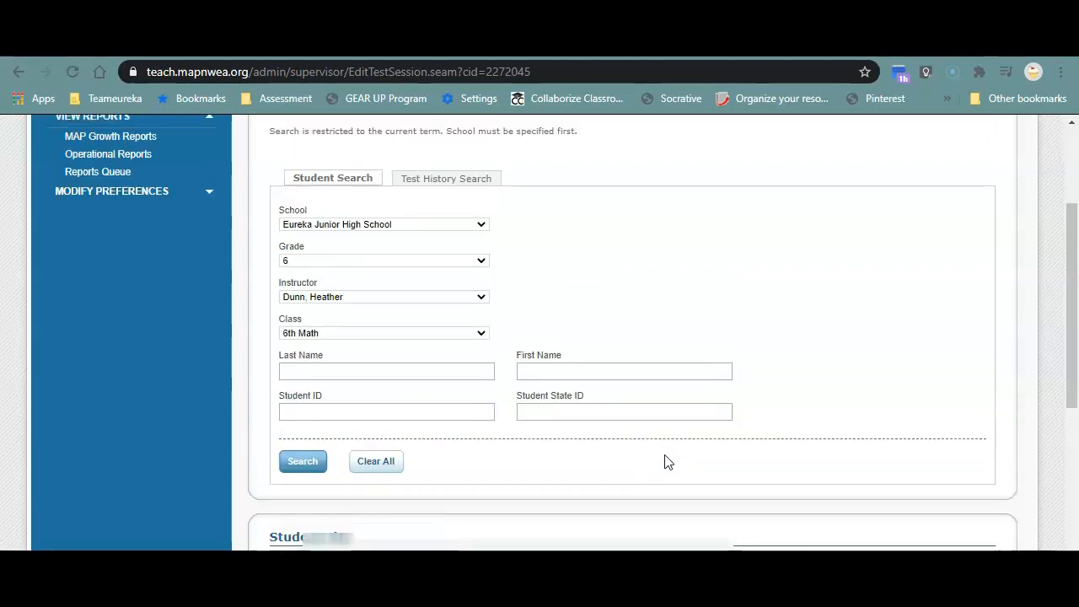
{"action": "scroll", "coordinate": [664, 462], "scroll_direction": "down", "scroll_amount": 1}
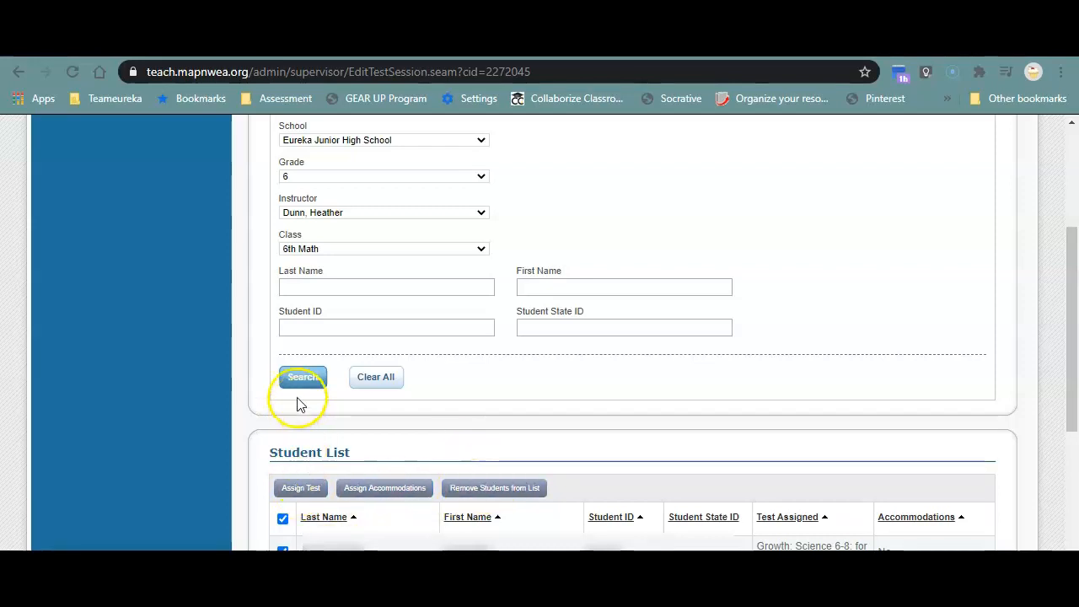
{"action": "scroll", "coordinate": [396, 448], "scroll_direction": "up", "scroll_amount": 2}
{"action": "scroll", "coordinate": [398, 448], "scroll_direction": "up", "scroll_amount": 2}
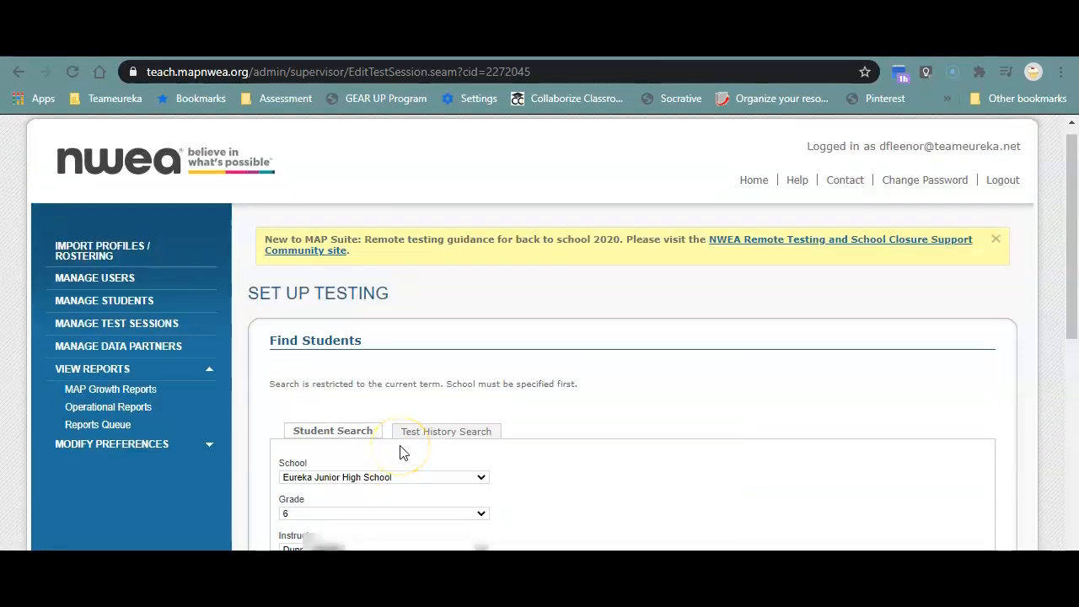
{"action": "scroll", "coordinate": [399, 450], "scroll_direction": "down", "scroll_amount": 2}
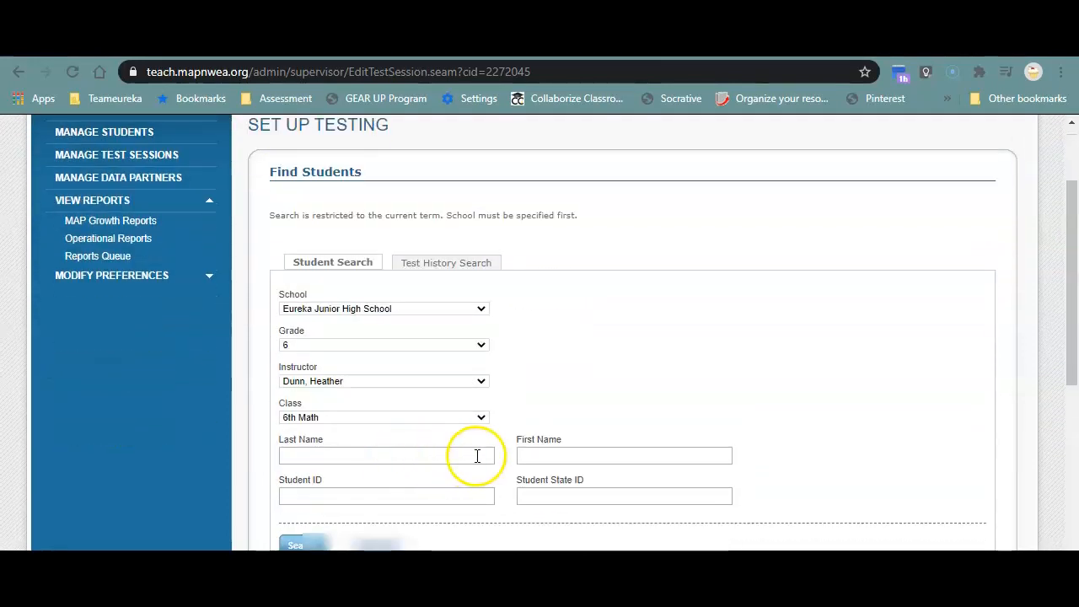
{"action": "scroll", "coordinate": [476, 453], "scroll_direction": "up", "scroll_amount": 2}
Save the testing session under the name "reading 6th grade" and exit the setup.
{"action": "scroll", "coordinate": [756, 440], "scroll_direction": "down", "scroll_amount": 2}
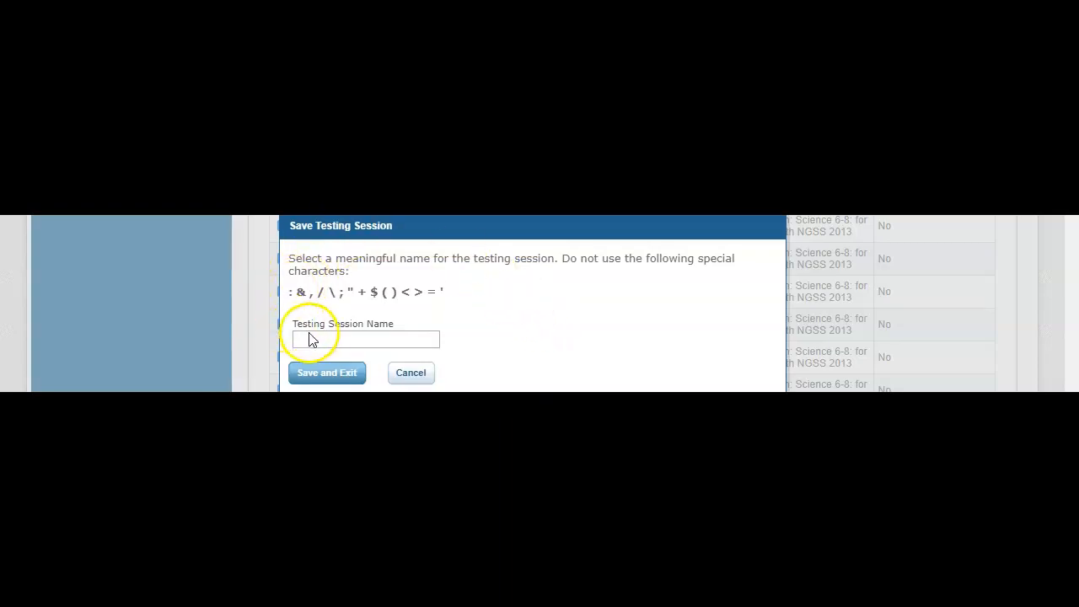
{"action": "left_click", "coordinate": [323, 339]}
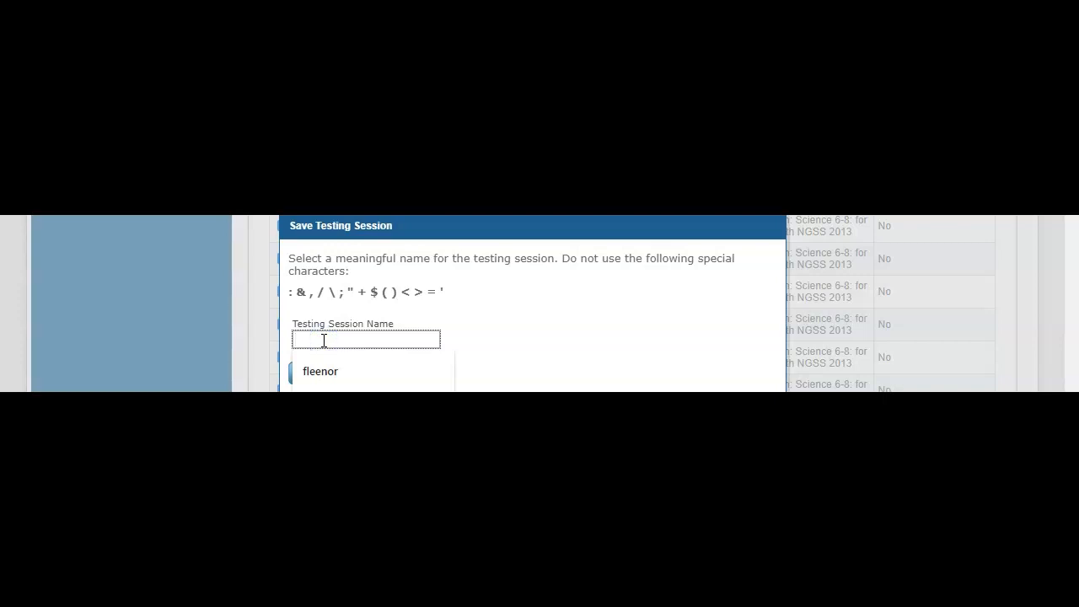
{"action": "type", "text": "reading 6th grade"}
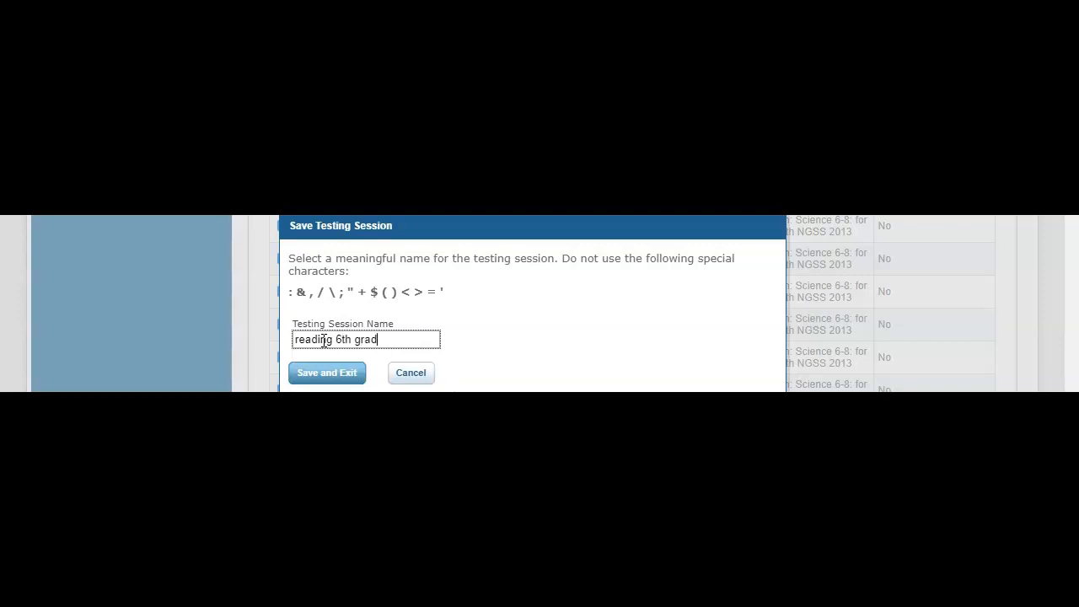
{"action": "left_click", "coordinate": [344, 379]}
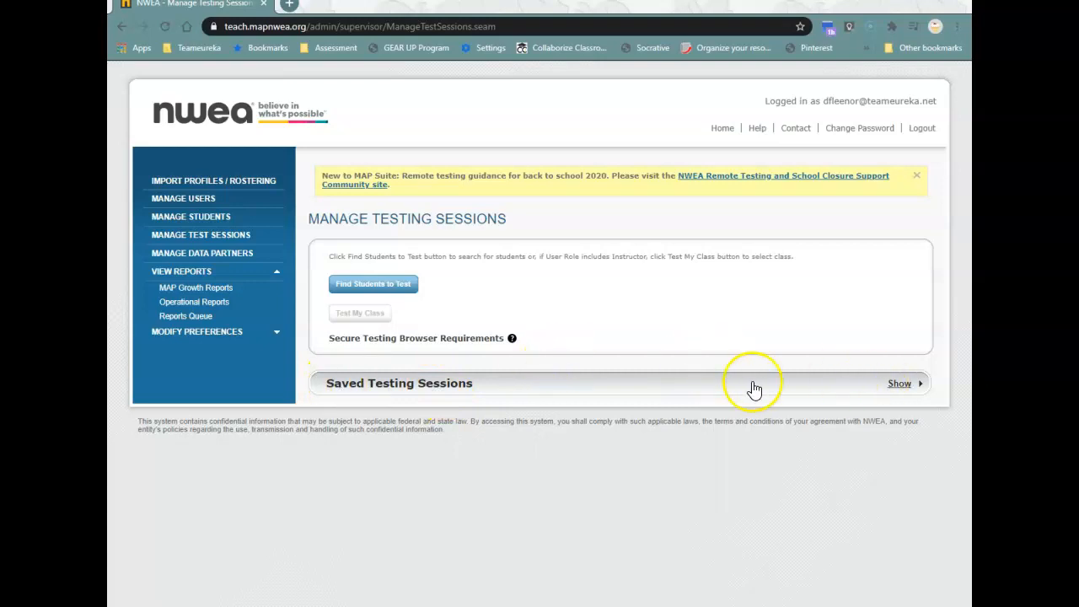
Show the saved testing sessions and start testing with the "reading 6th grade" session.
{"action": "left_click", "coordinate": [397, 384]}
{"action": "scroll", "coordinate": [408, 404], "scroll_direction": "down", "scroll_amount": 2}
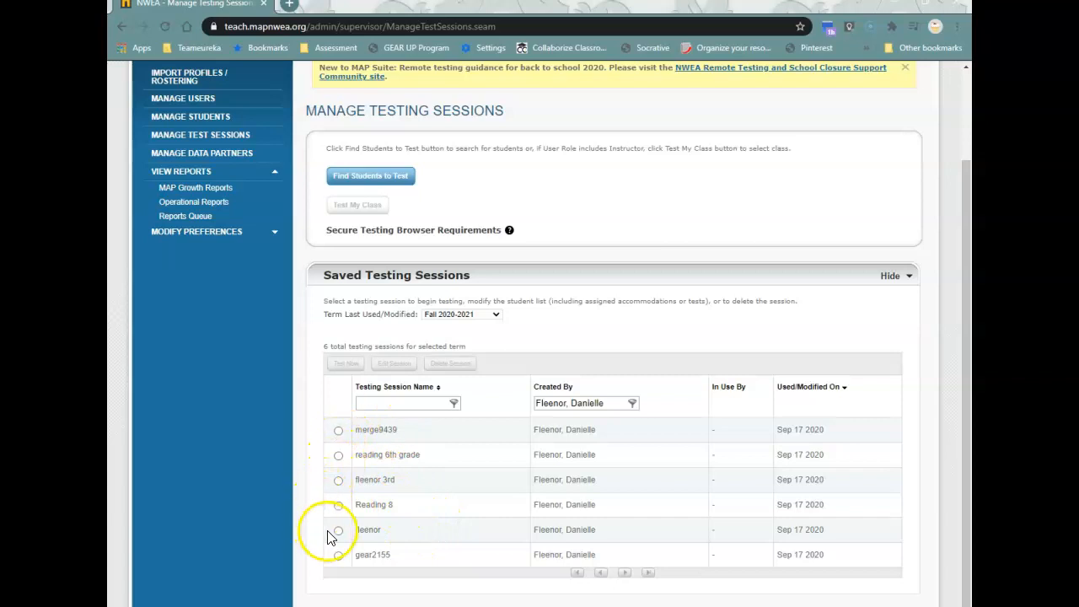
{"action": "left_click", "coordinate": [337, 457]}
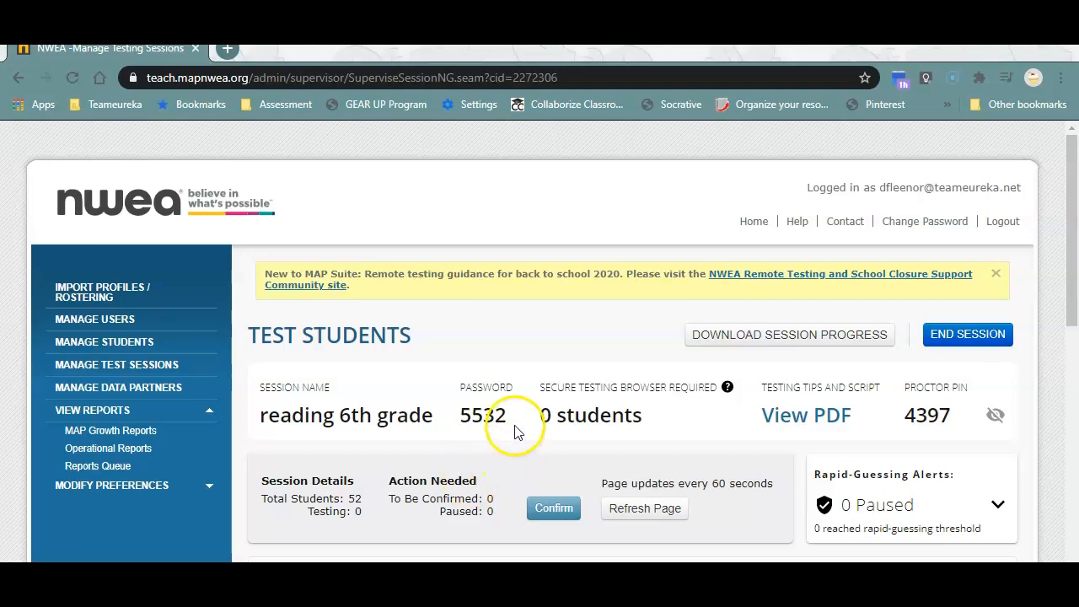
Confirm the students for testing and end the session, saving it under the name "reading 6th grade".
{"action": "left_click", "coordinate": [559, 510]}
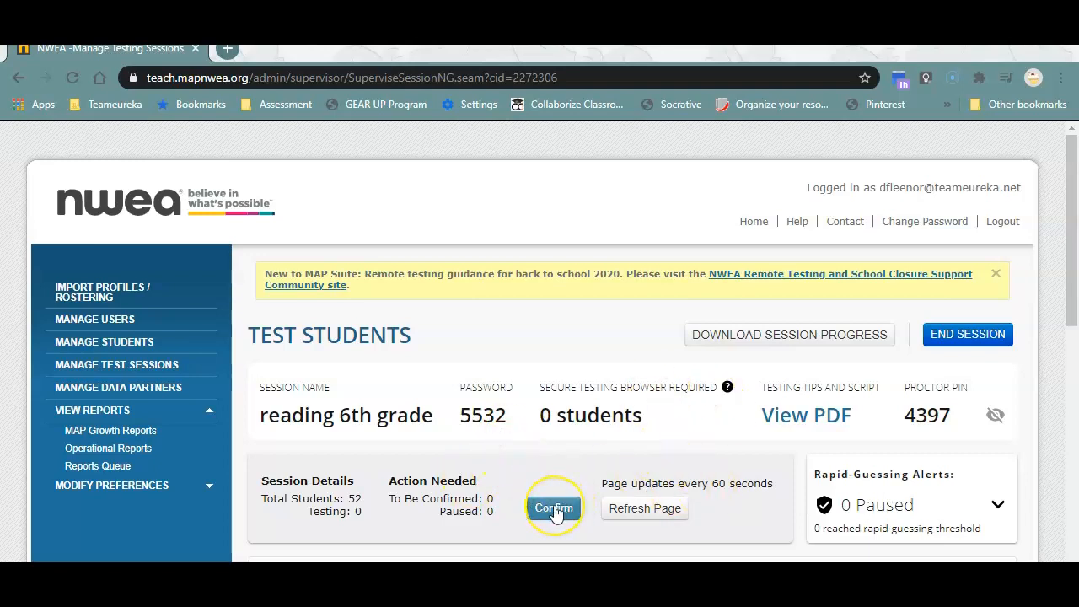
{"action": "left_click", "coordinate": [561, 510]}
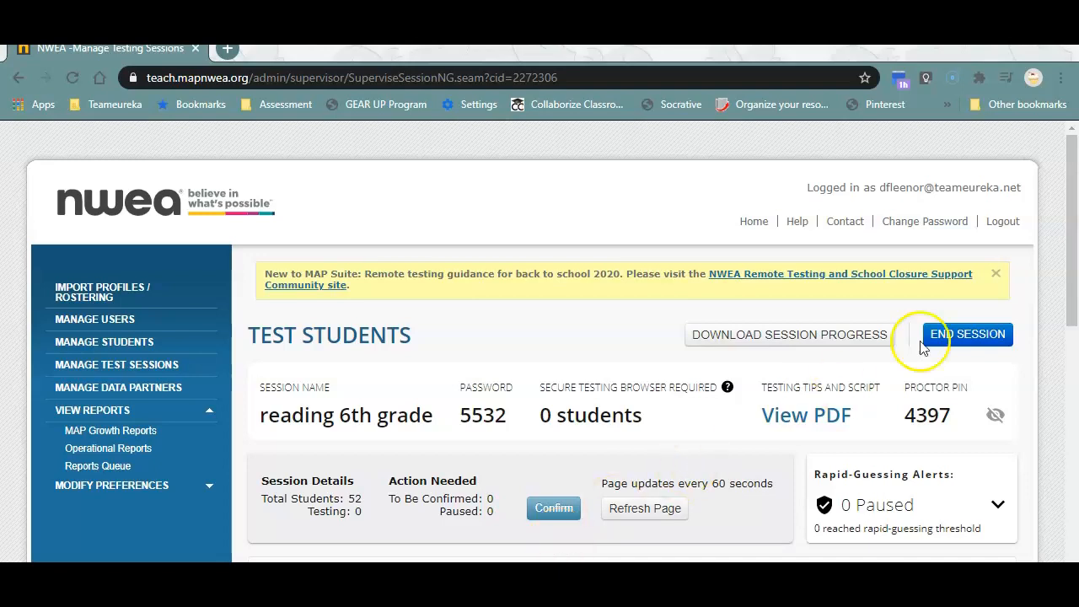
{"action": "left_click", "coordinate": [969, 337]}
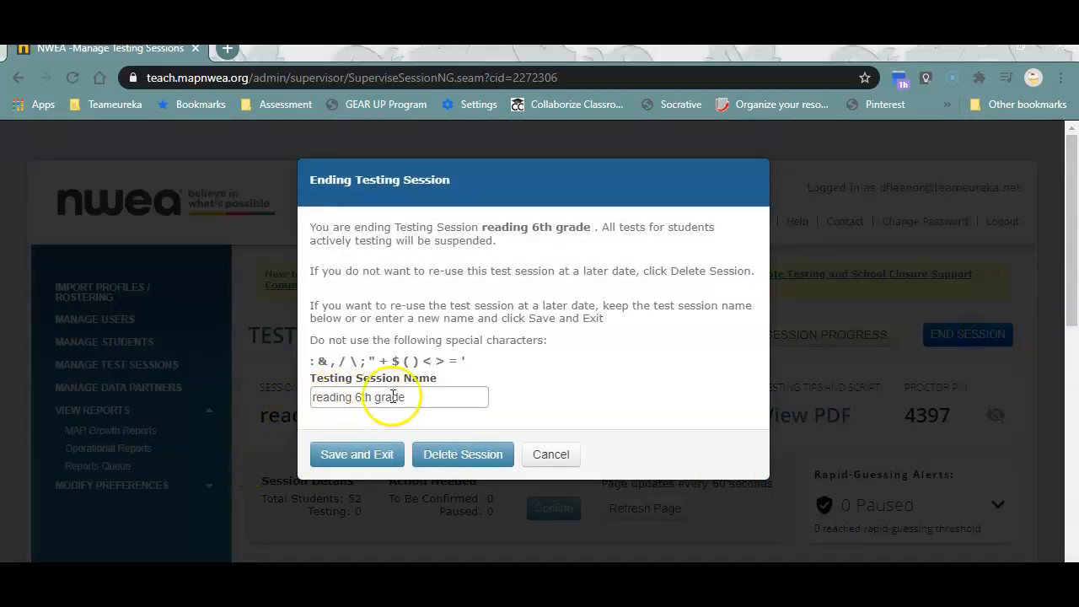
{"action": "left_click", "coordinate": [358, 455]}
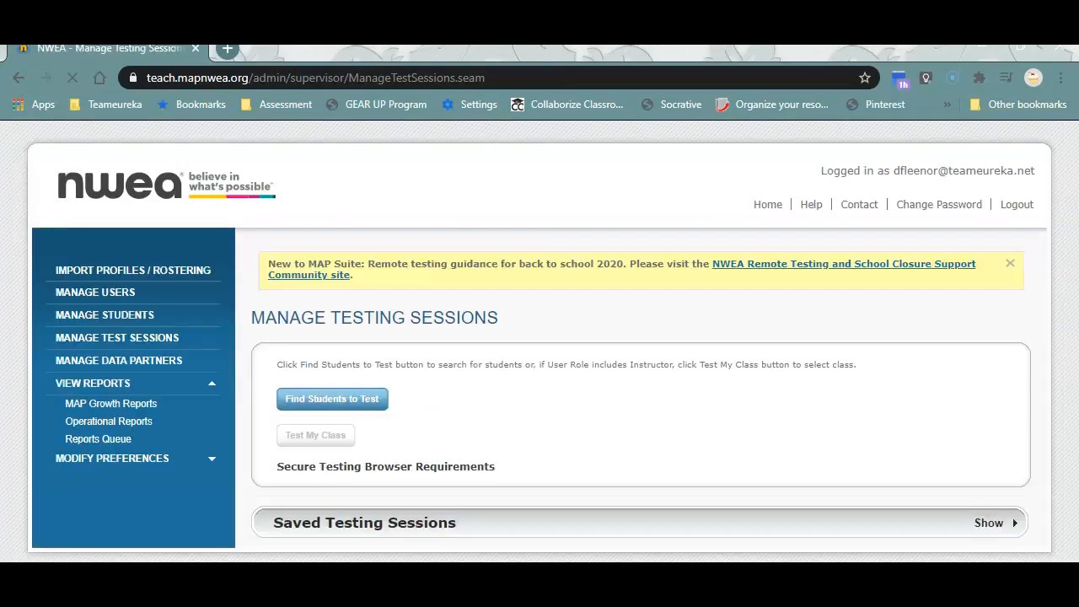